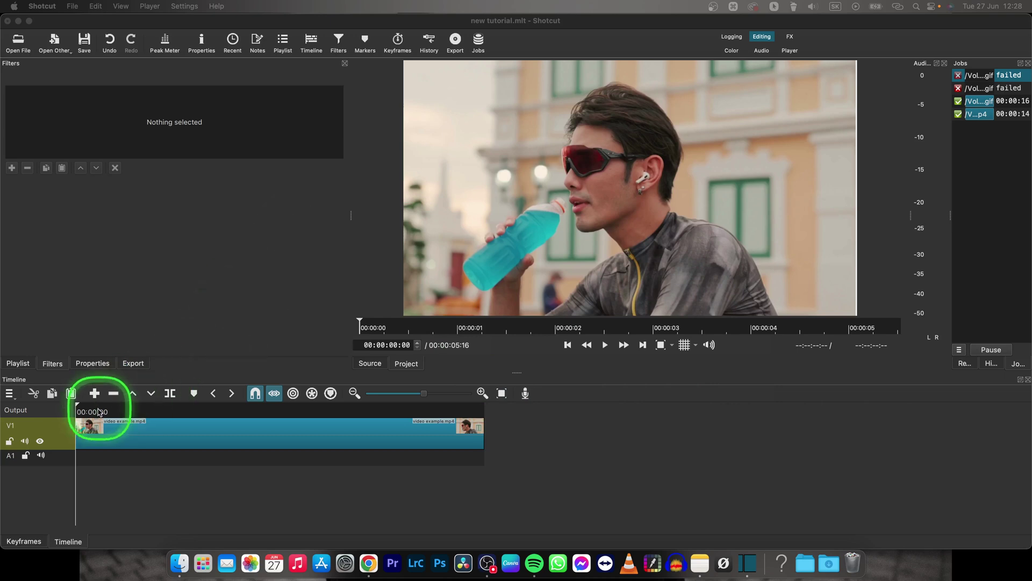
# Scrub to an earlier preview frame and select the video example.mp4 clip on V1
pyautogui.click(143, 412)
pyautogui.moveTo(144, 411); pyautogui.dragTo(132, 413)
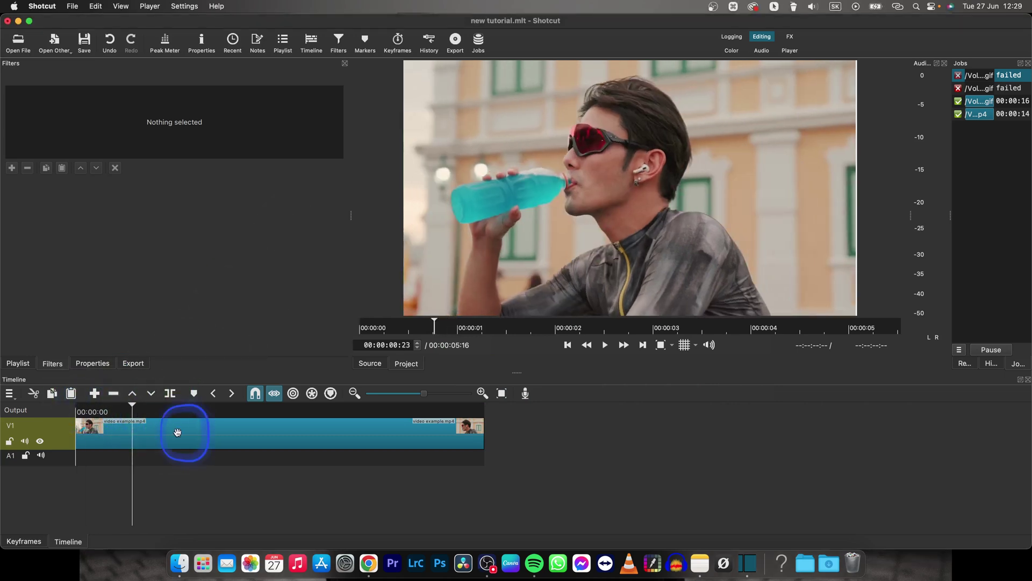
pyautogui.click(178, 433)
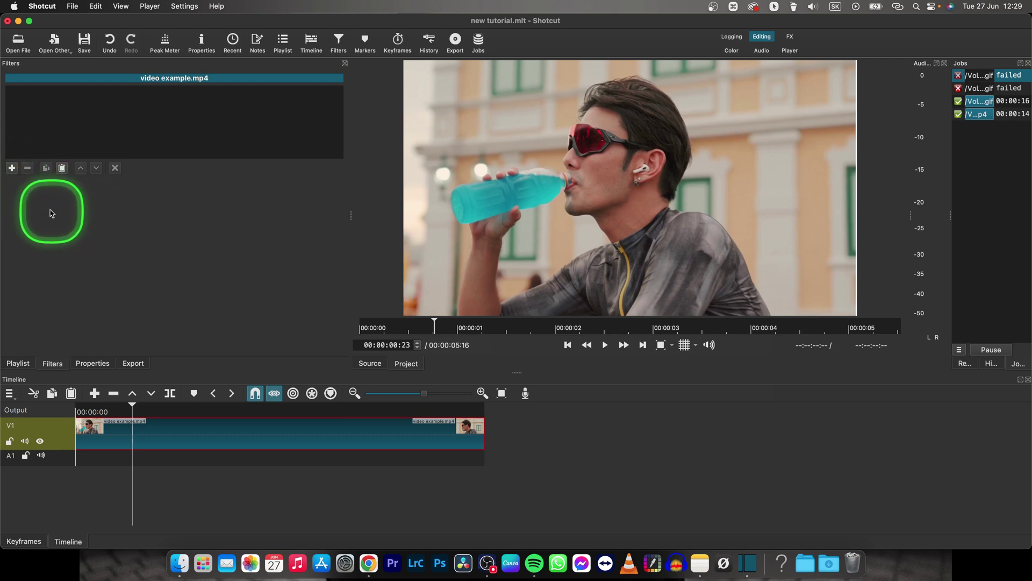
# Search the filter list for 'glit', add Glitch to the clip, and play it back
pyautogui.click(13, 169)
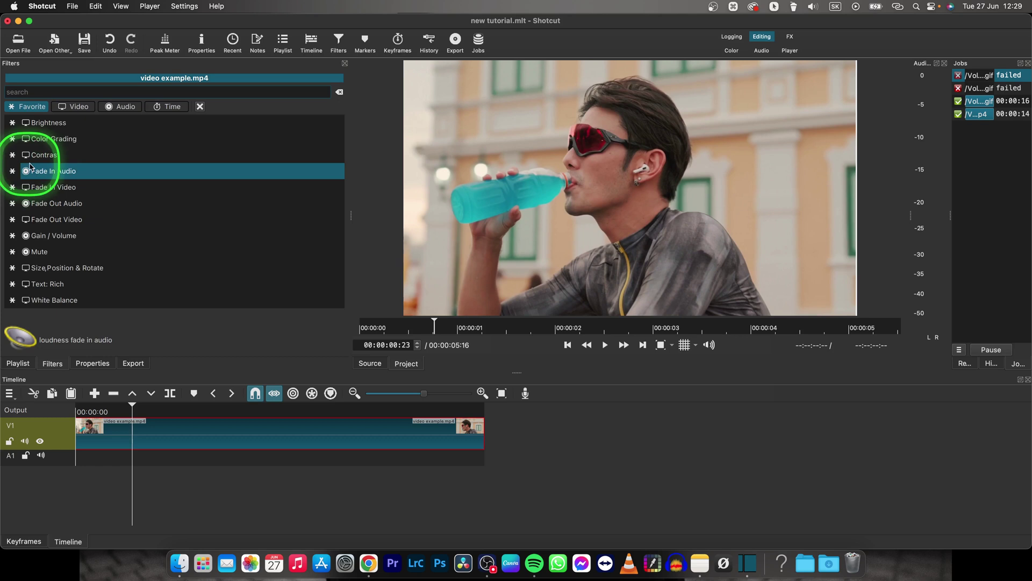
pyautogui.click(32, 90)
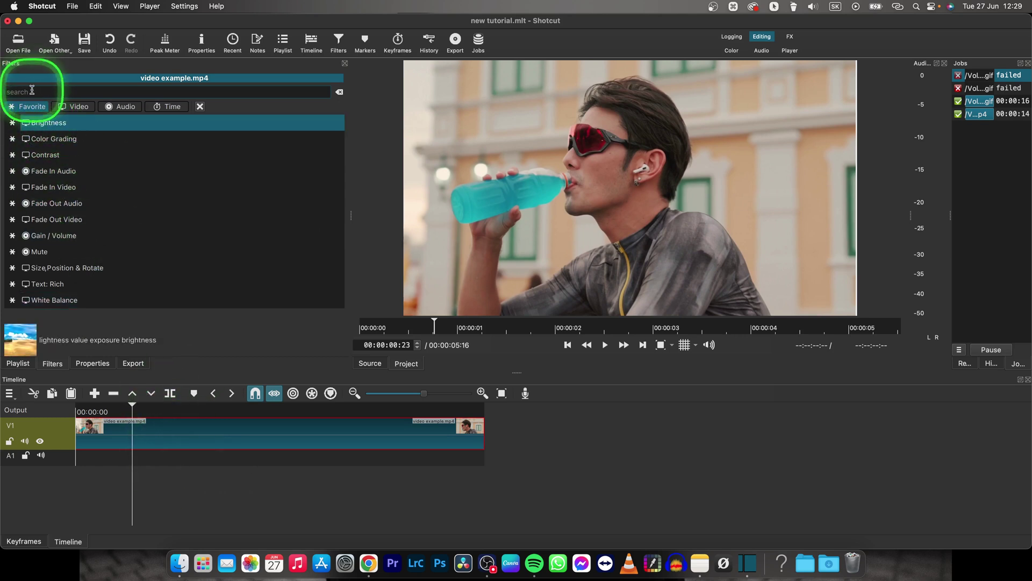
pyautogui.write('glit')
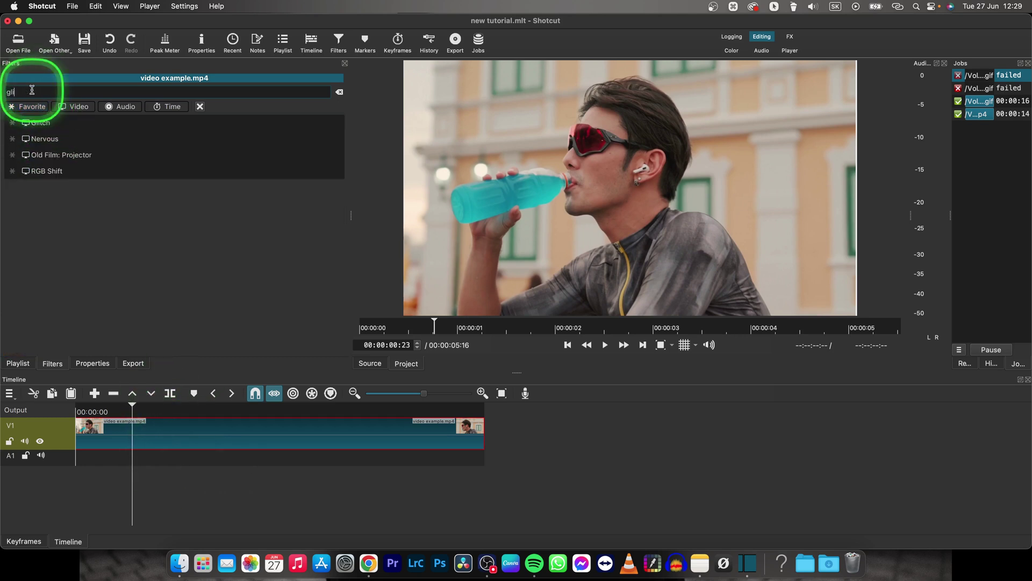
pyautogui.doubleClick(39, 122)
pyautogui.press('space')
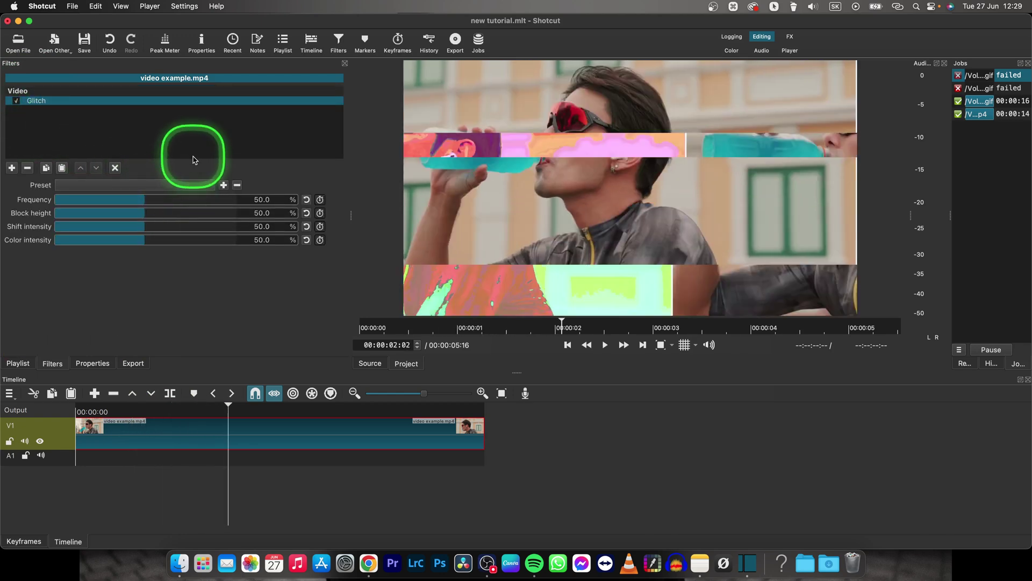
# Set Glitch colour intensity to 0, block height 34.8 and shift intensity 41.5, then preview
pyautogui.press('space')
pyautogui.moveTo(234, 409); pyautogui.dragTo(182, 412)
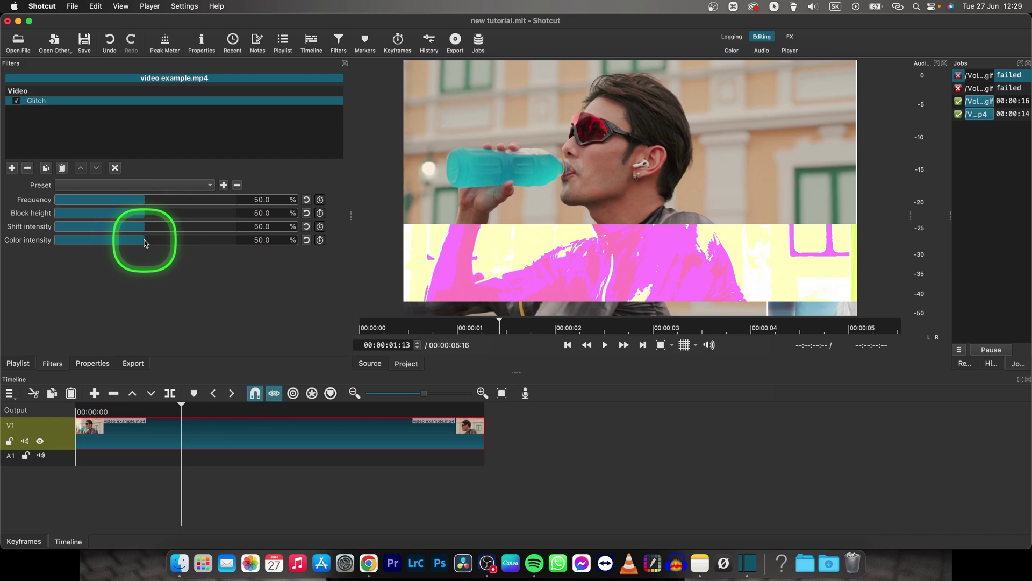
pyautogui.moveTo(145, 240); pyautogui.dragTo(27, 242)
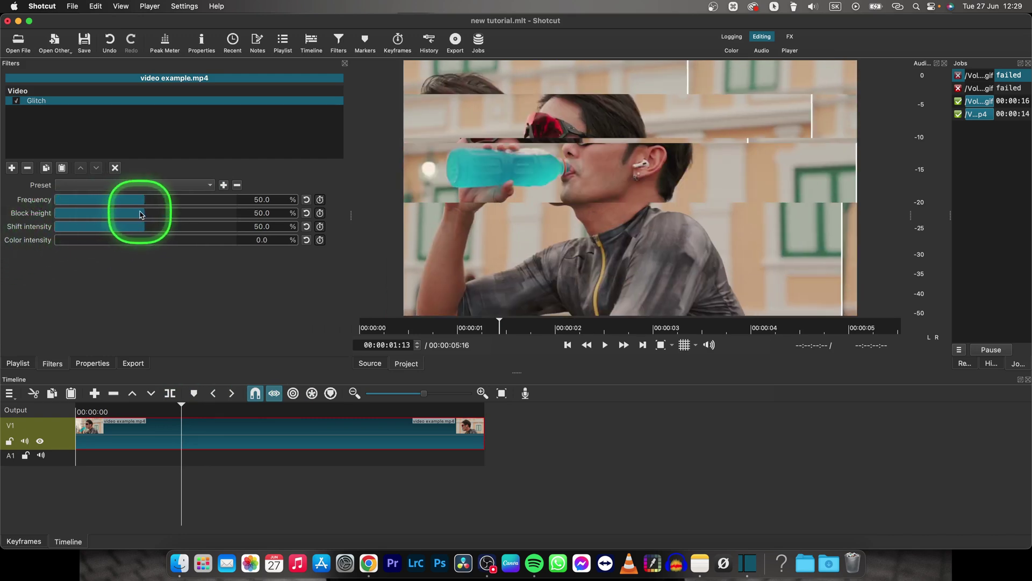
pyautogui.moveTo(144, 214); pyautogui.dragTo(118, 215)
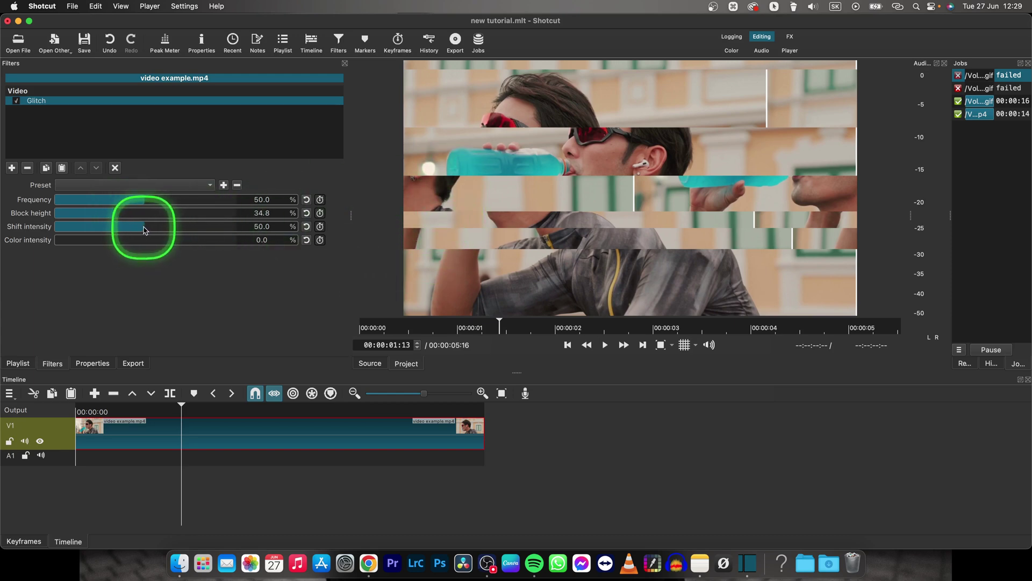
pyautogui.moveTo(143, 227); pyautogui.dragTo(131, 227)
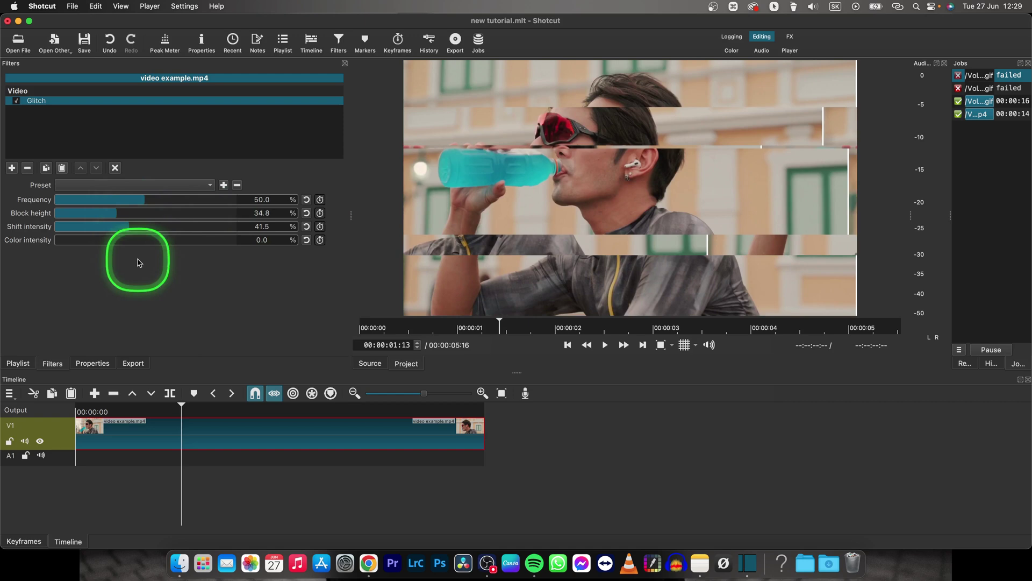
pyautogui.press('space')
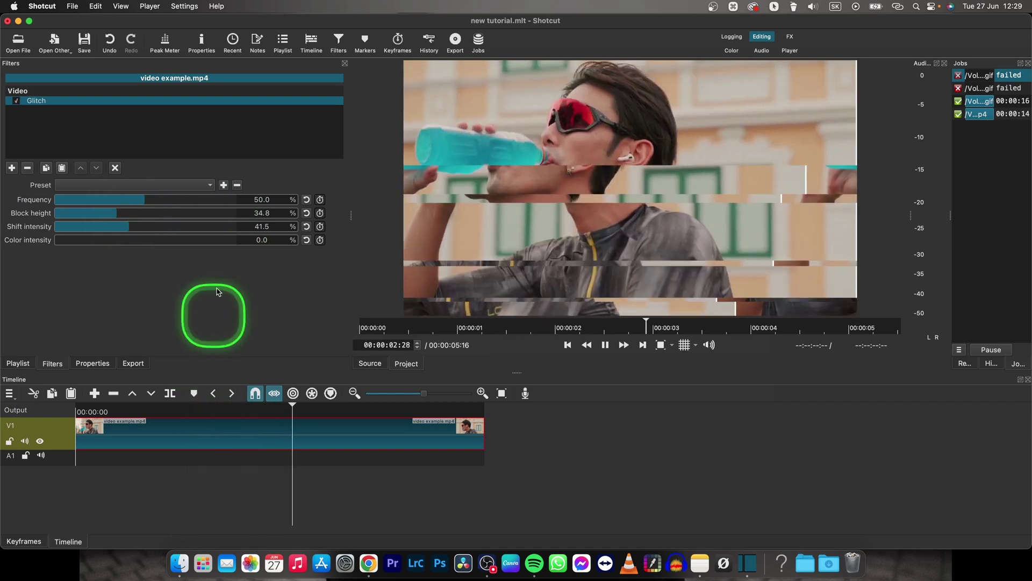
# Stop playback and add RGB Shift (40% vertical and horizontal) below Glitch
pyautogui.press('space')
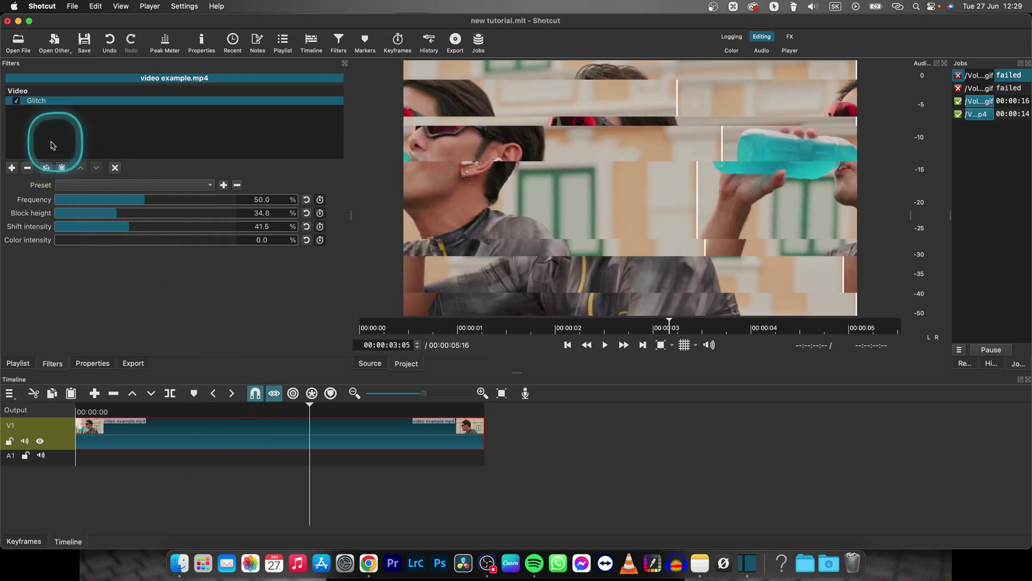
pyautogui.click(11, 167)
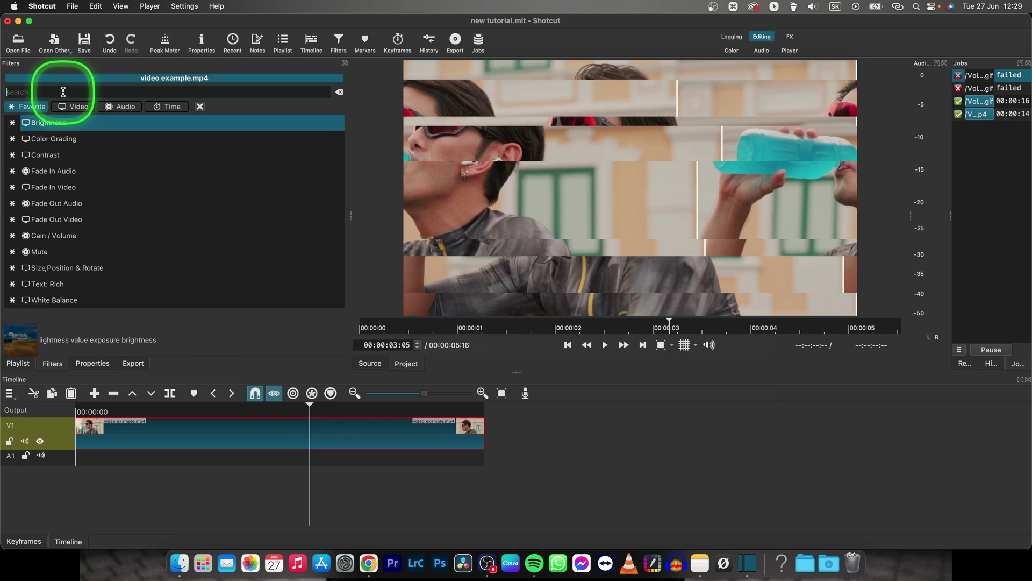
pyautogui.write('rgb')
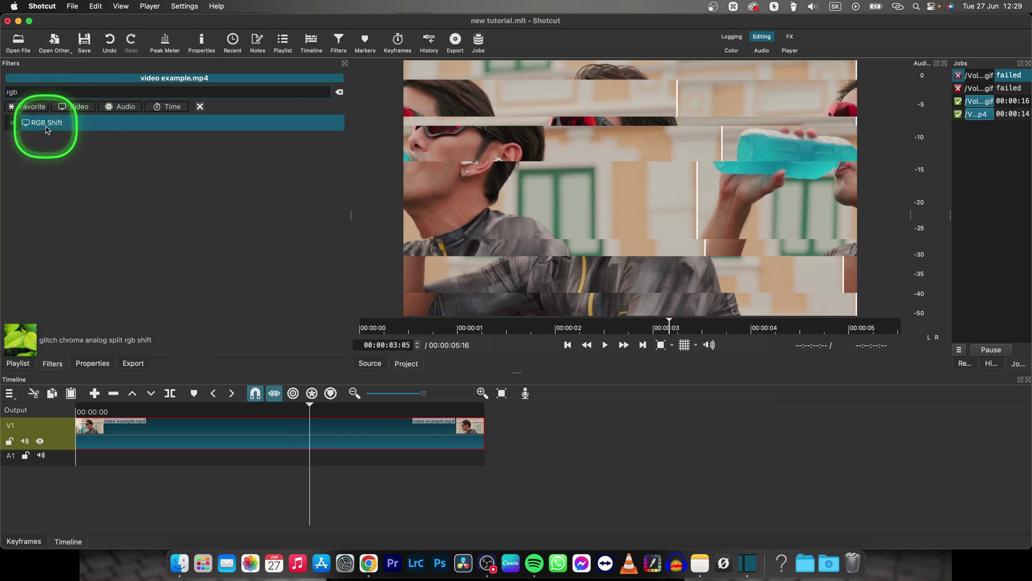
pyautogui.doubleClick(46, 123)
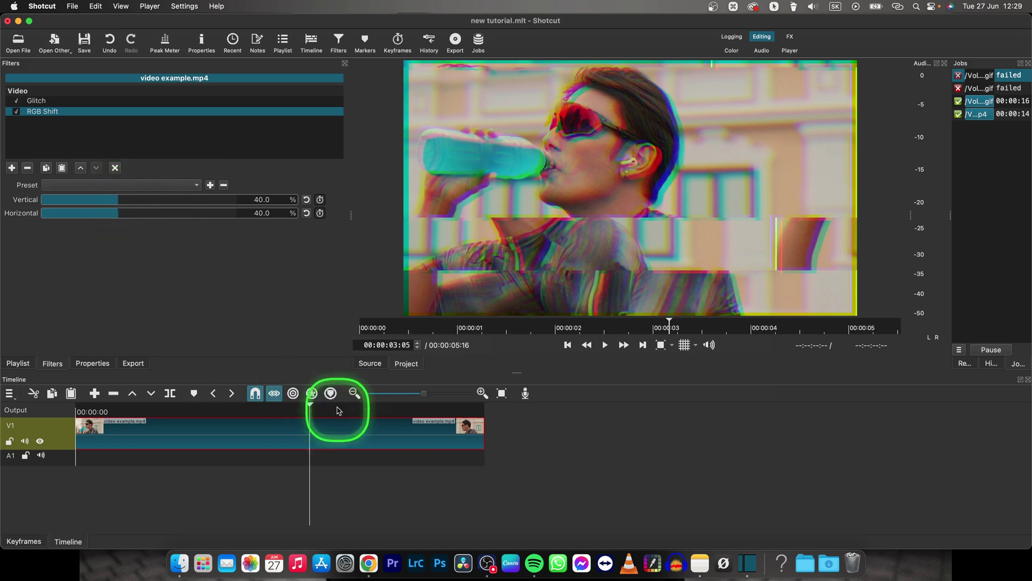
pyautogui.click(80, 412)
pyautogui.press('space')
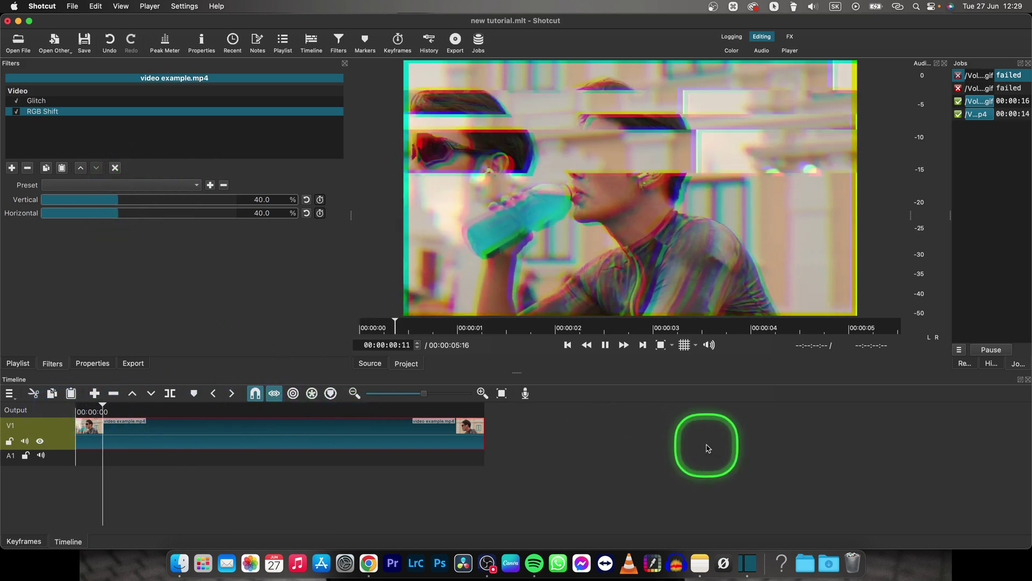